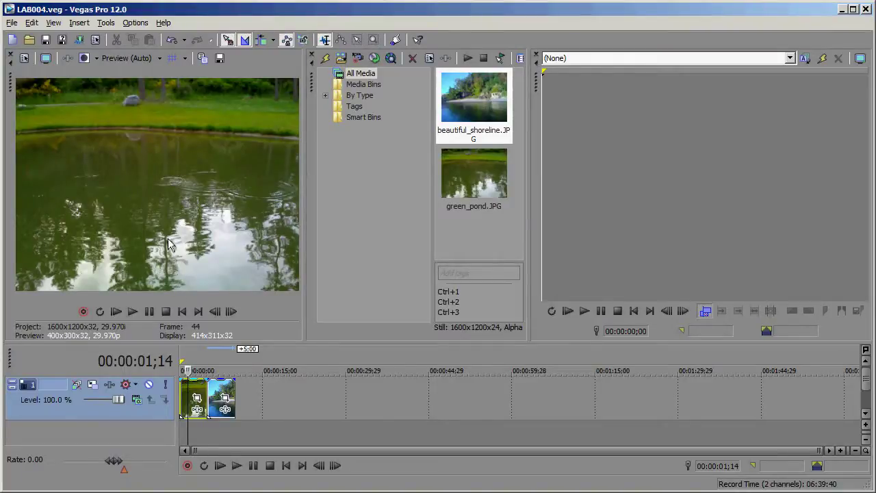
- Preview the pond and shoreline clips alternately, then load beautiful_shoreline.JPG into the Trimmer
click(222, 360)
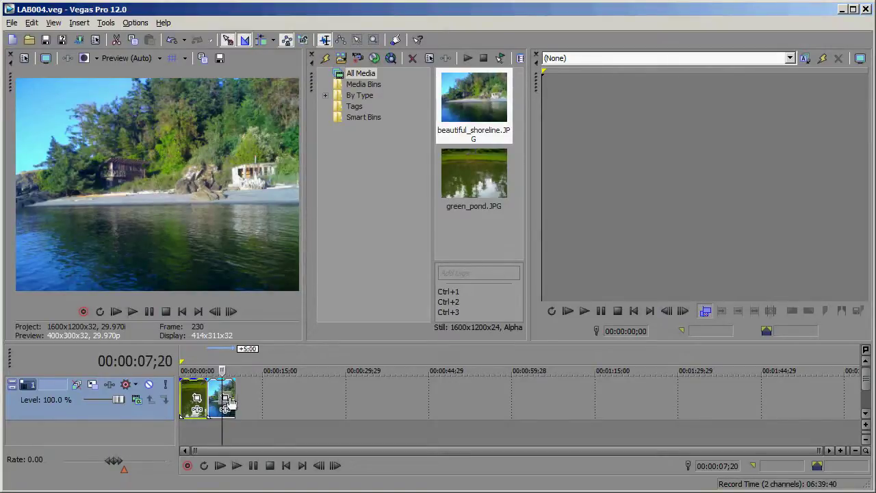
click(198, 357)
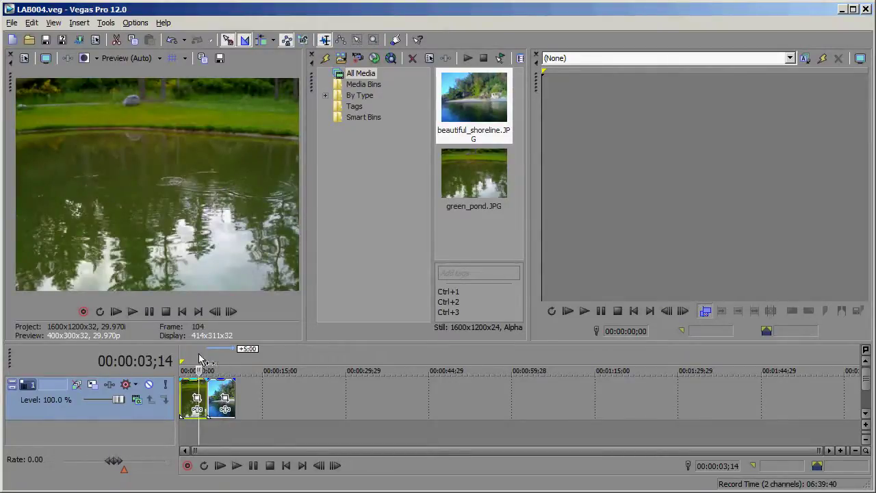
click(222, 360)
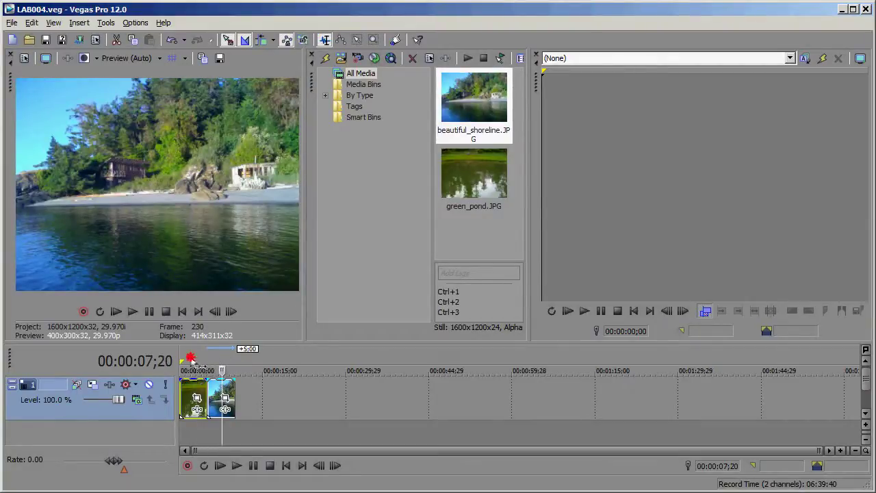
click(191, 358)
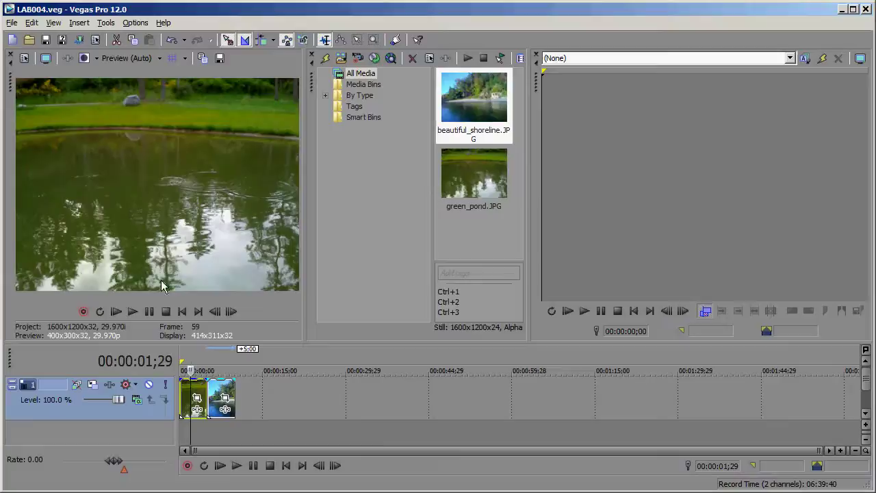
click(221, 354)
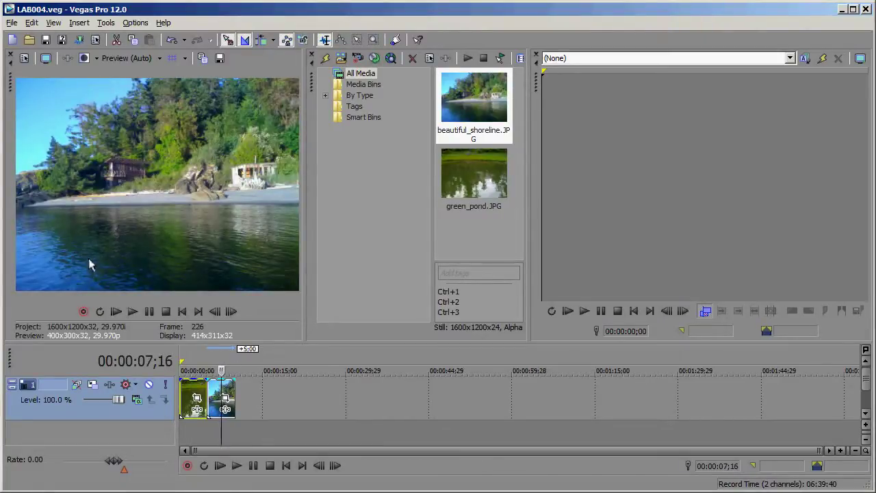
click(464, 112)
drag(465, 111, 588, 127)
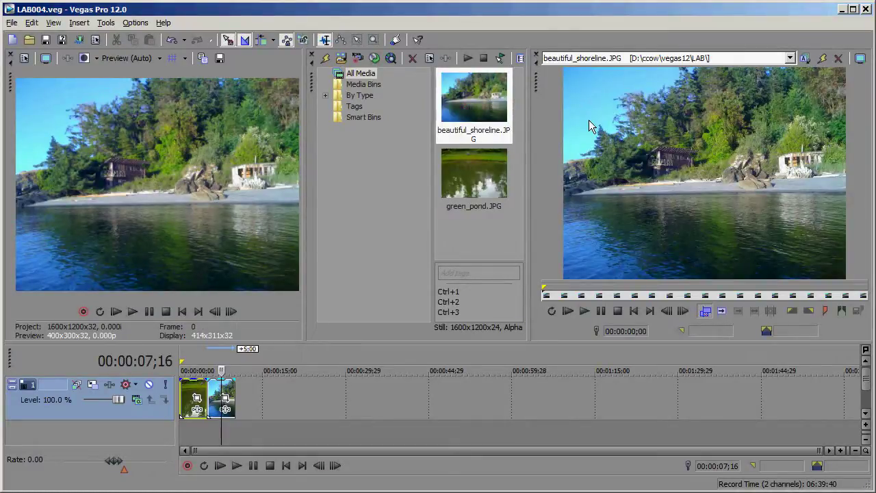
- Add Sony Color Match, then Sony LAB Adjust, to the green pond clip's Event FX chain
click(187, 385)
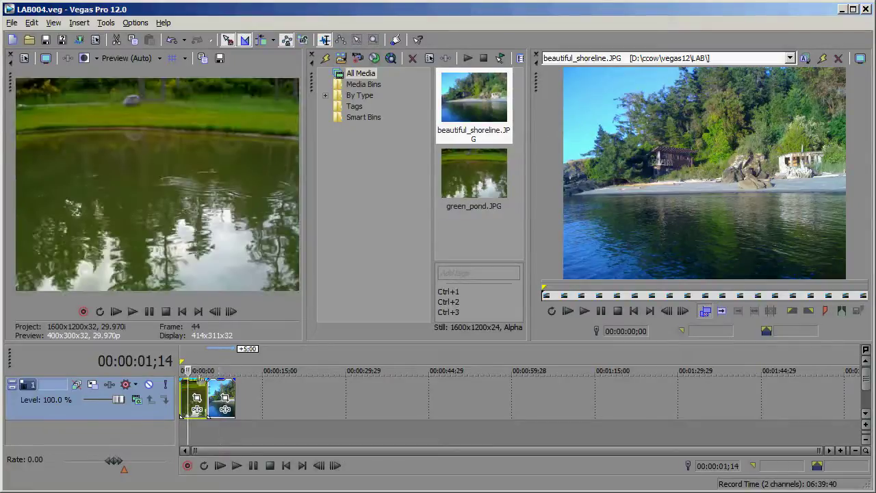
click(197, 410)
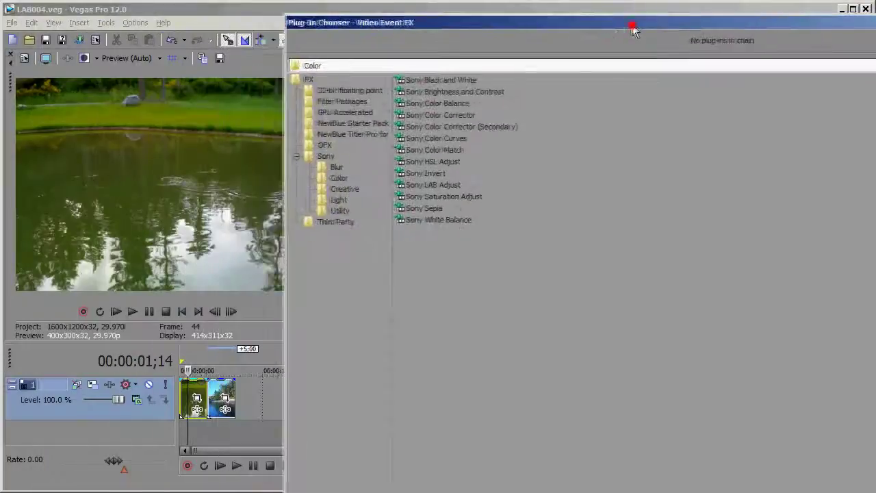
drag(633, 29, 413, 42)
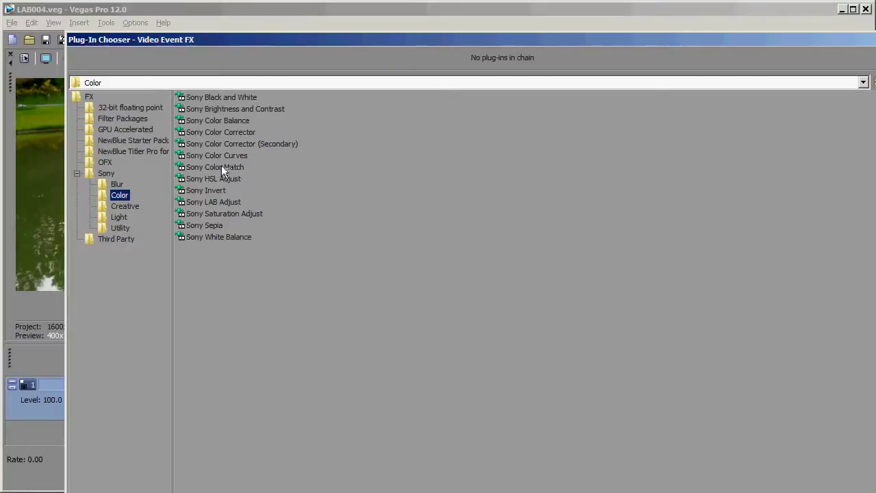
double_click(185, 169)
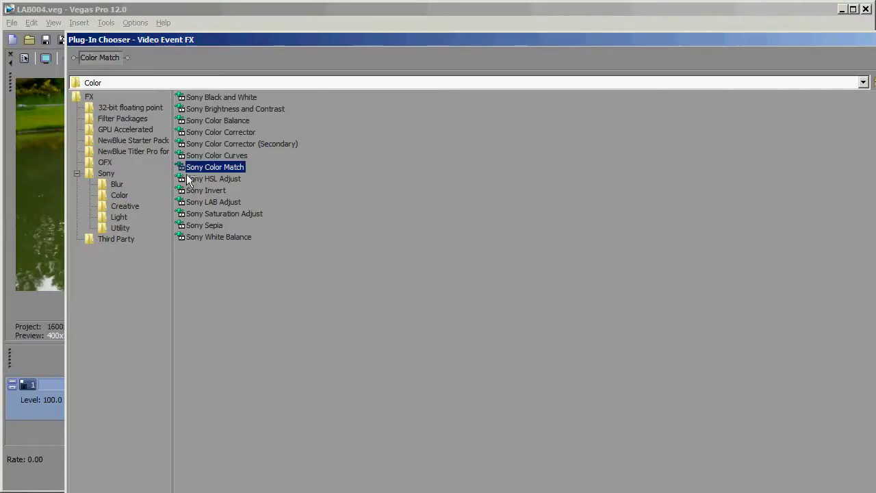
double_click(187, 204)
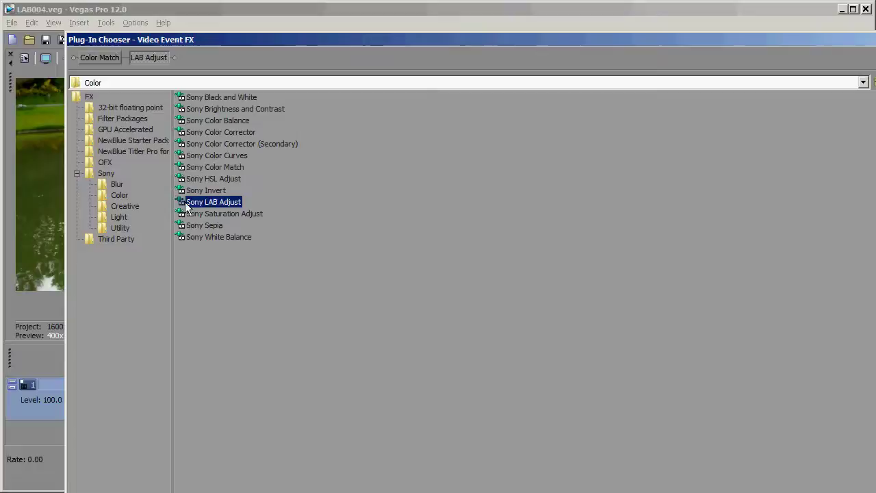
drag(797, 42, 595, 42)
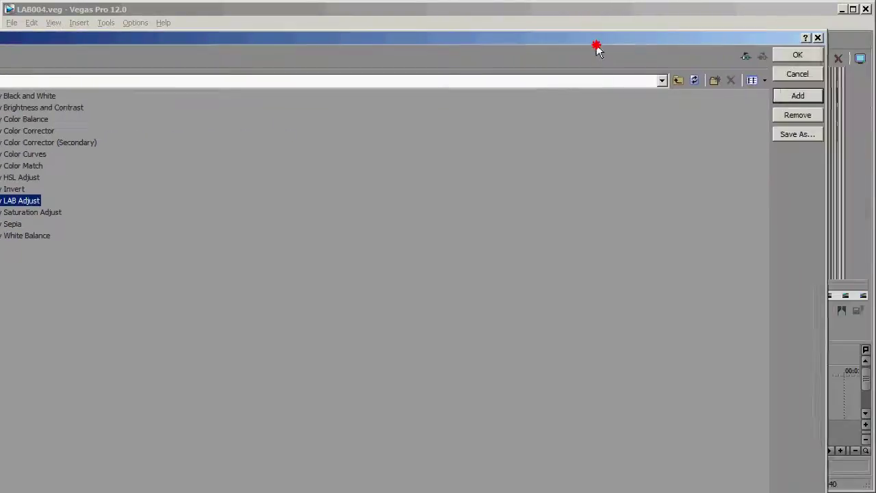
click(799, 57)
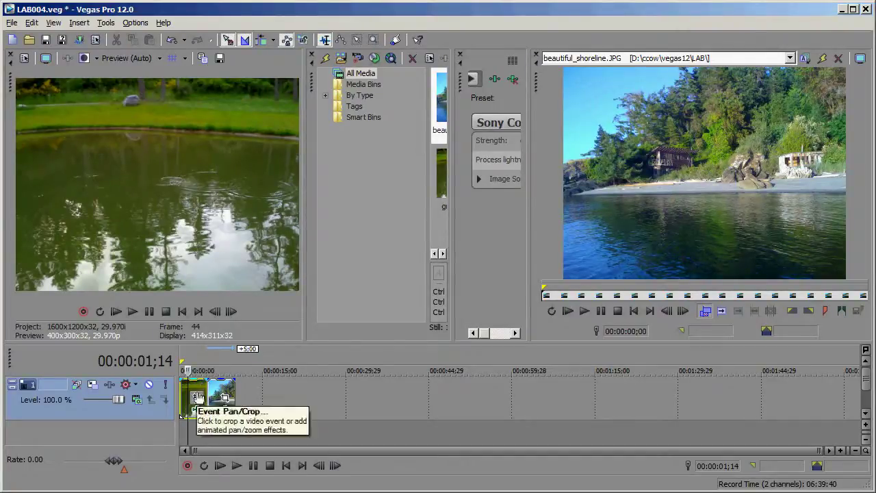
- Close Project Media and resize the docked panels to show the pond clip's effect settings
click(312, 58)
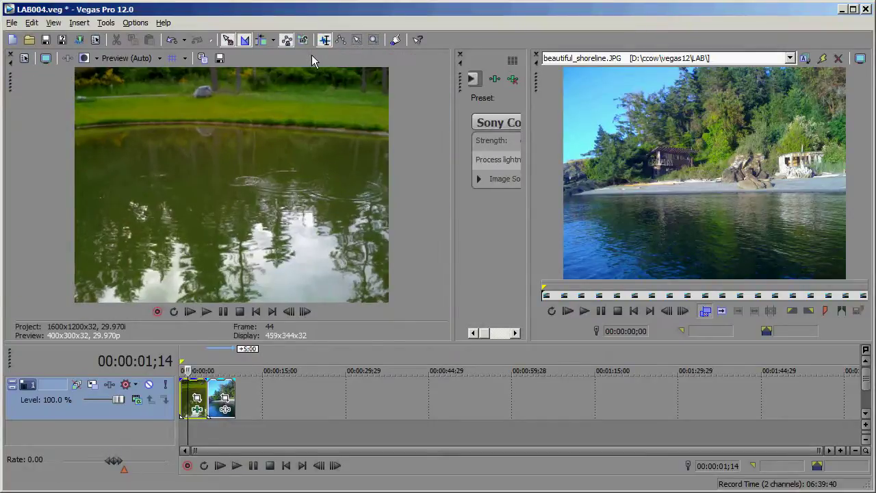
click(530, 115)
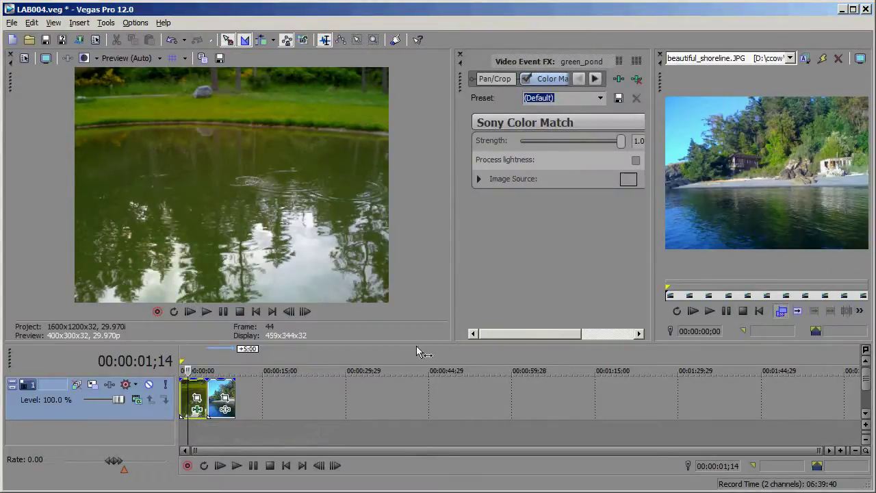
drag(415, 346, 415, 360)
drag(454, 203, 314, 205)
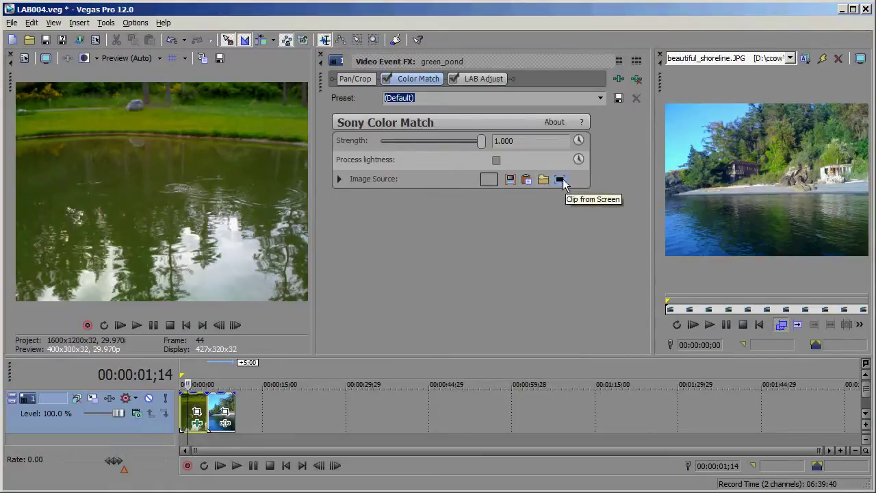
- Set Color Match's Image Source to the Trimmer image and enable the effect
click(511, 180)
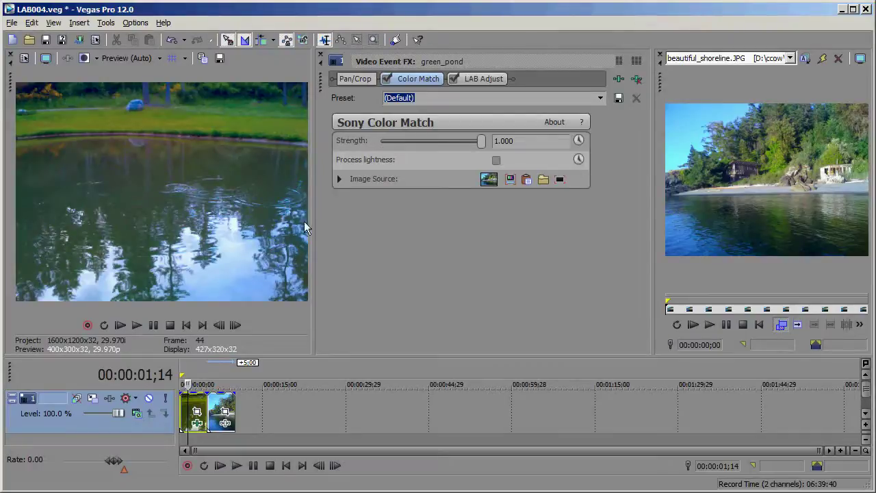
click(387, 78)
drag(314, 165, 493, 114)
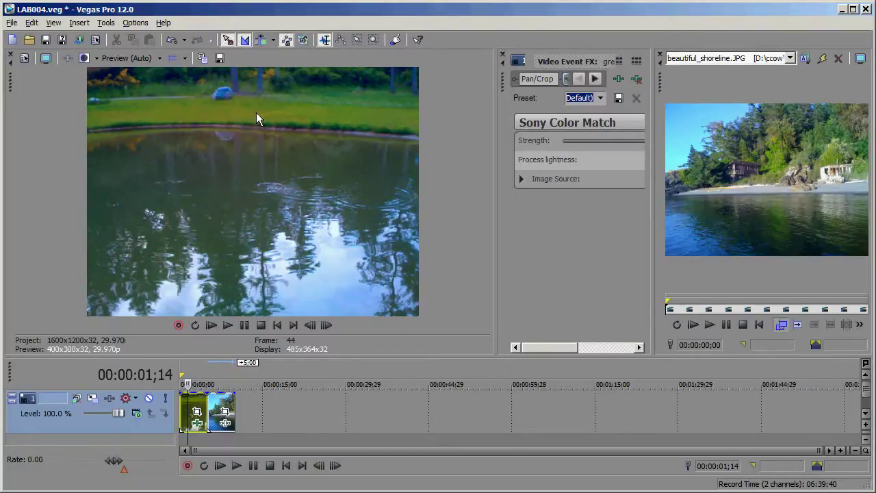
- Open green_pond's Event Pan/Crop, tick Mask, and set Workspace Zoom to 14.9%
click(197, 412)
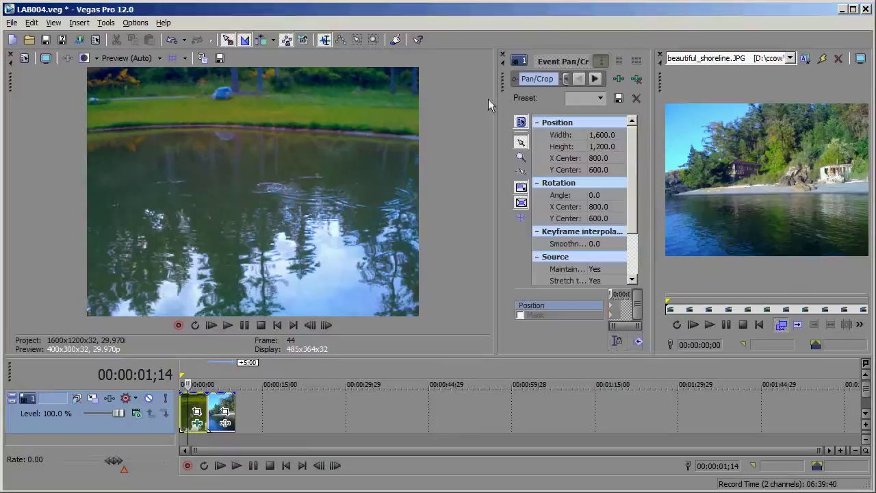
drag(493, 103, 197, 94)
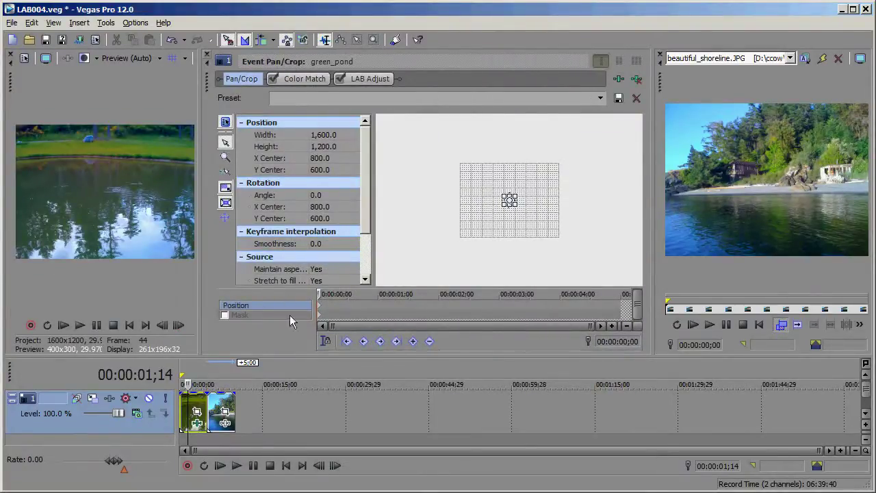
click(224, 315)
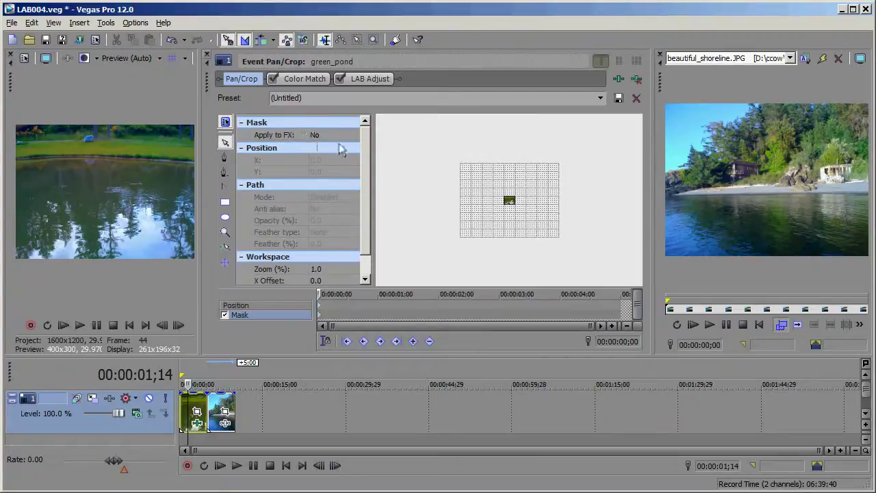
click(327, 270)
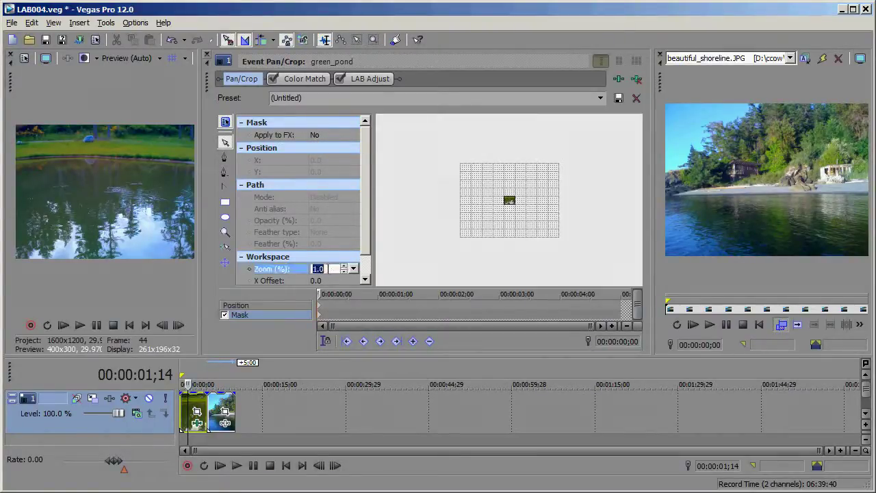
click(344, 266)
drag(344, 269, 343, 267)
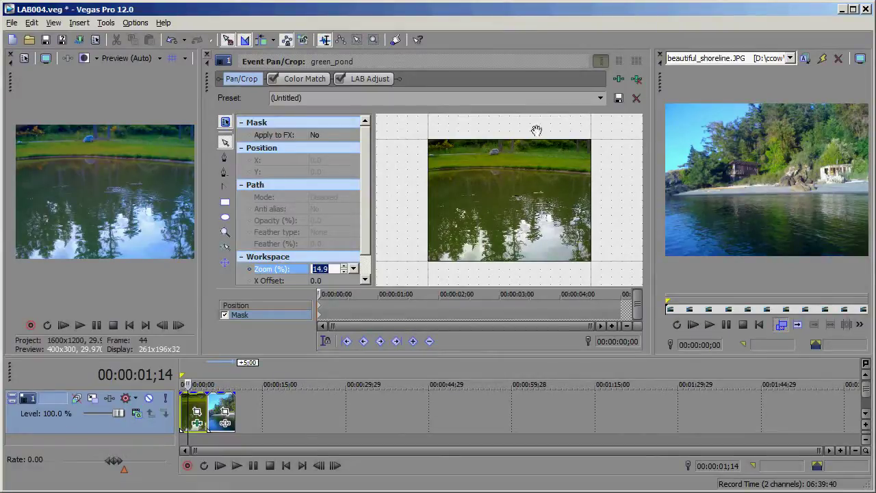
- Draw an ellipse mask over the pond and add two anchors on its upper-left and right edges
click(225, 217)
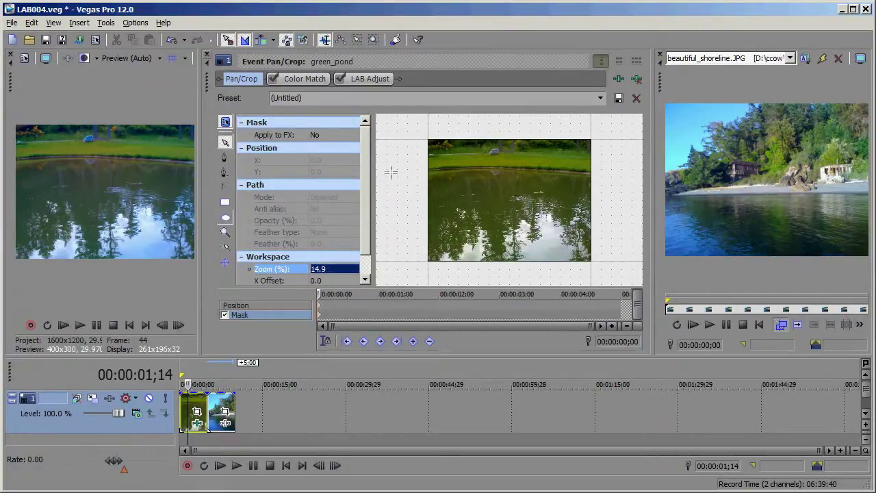
drag(407, 175, 609, 275)
mouse_move(522, 224)
mouse_down()
mouse_move(507, 204)
mouse_move(520, 218)
mouse_up()
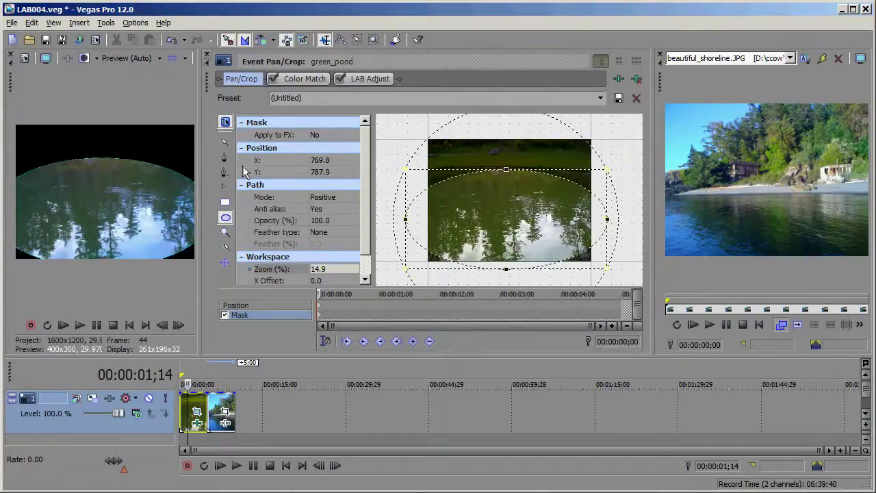
click(225, 158)
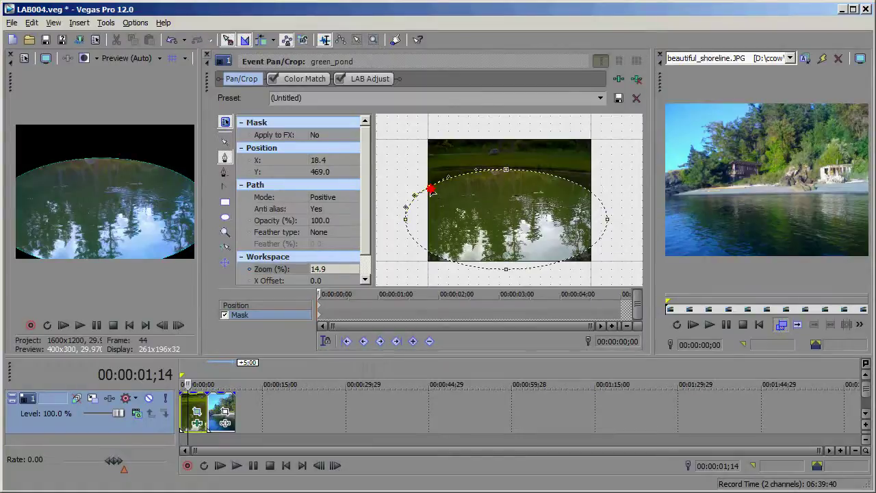
click(430, 186)
click(592, 195)
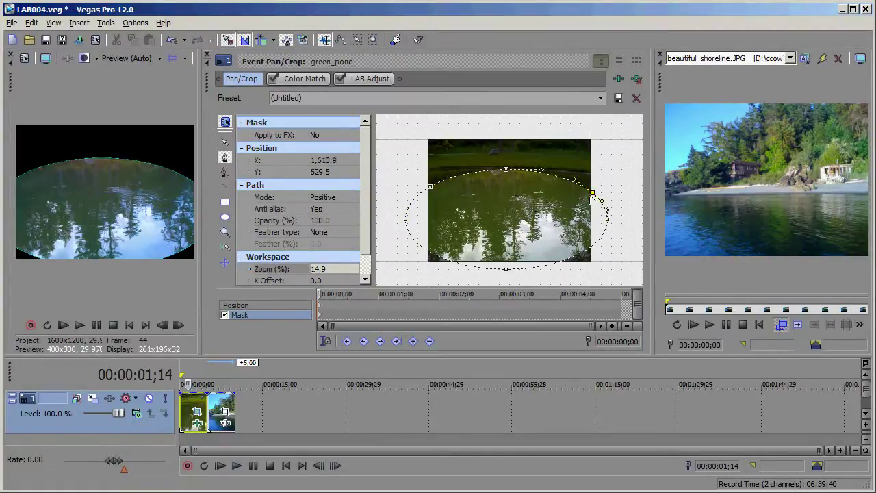
- Drag the mask anchors and sides to fit the pond water's edge
click(225, 143)
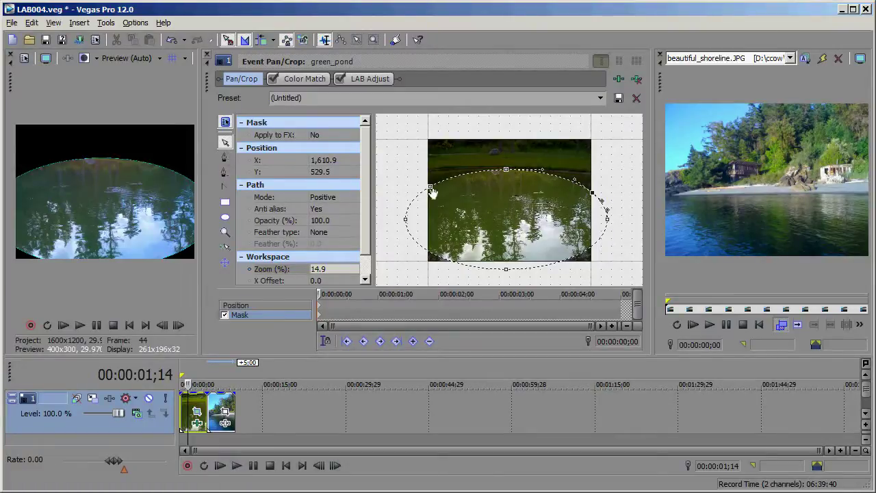
drag(430, 191, 425, 175)
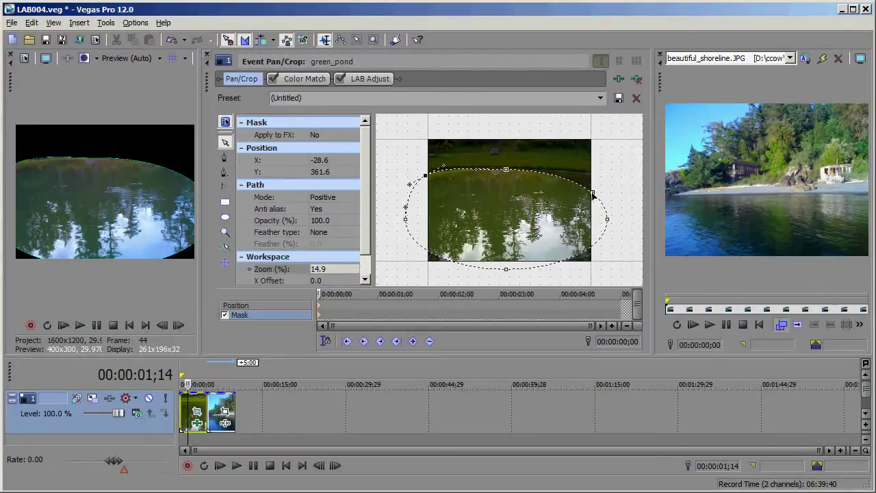
drag(593, 194, 599, 179)
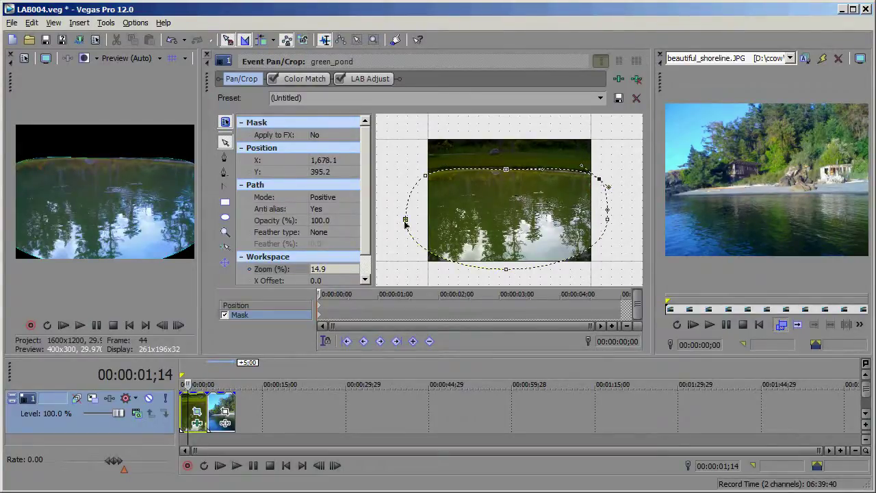
drag(405, 220, 385, 242)
drag(607, 219, 629, 248)
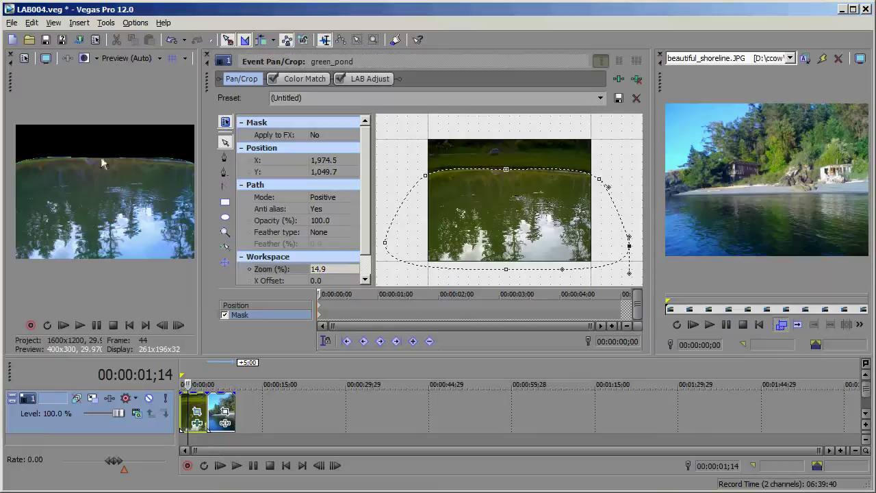
drag(200, 111, 227, 116)
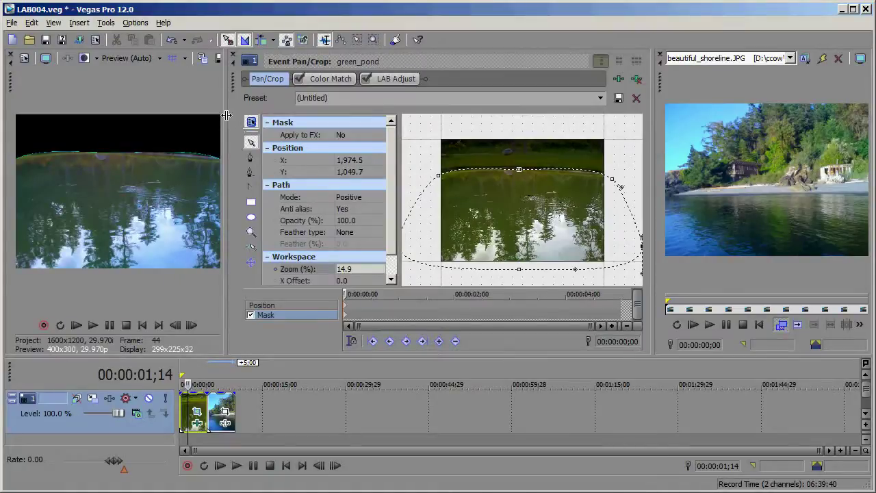
- Set the mask's Apply to FX to Yes, compare briefly with No, then restore Yes
click(355, 136)
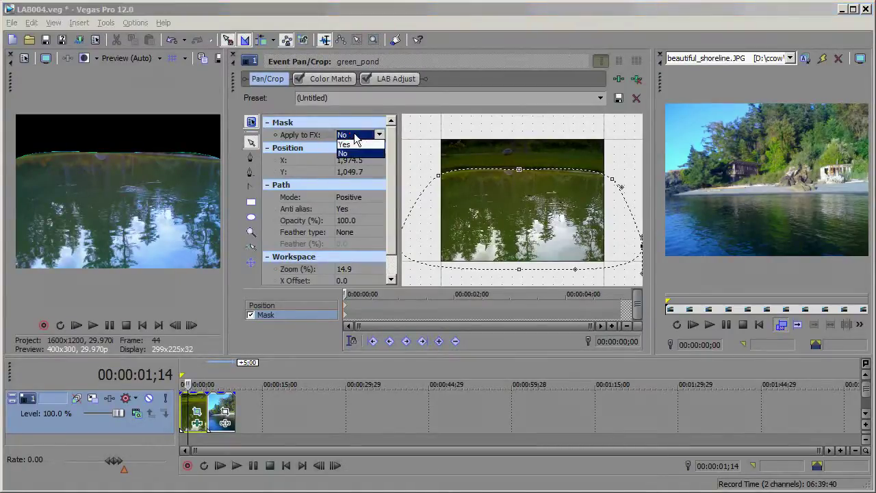
click(356, 144)
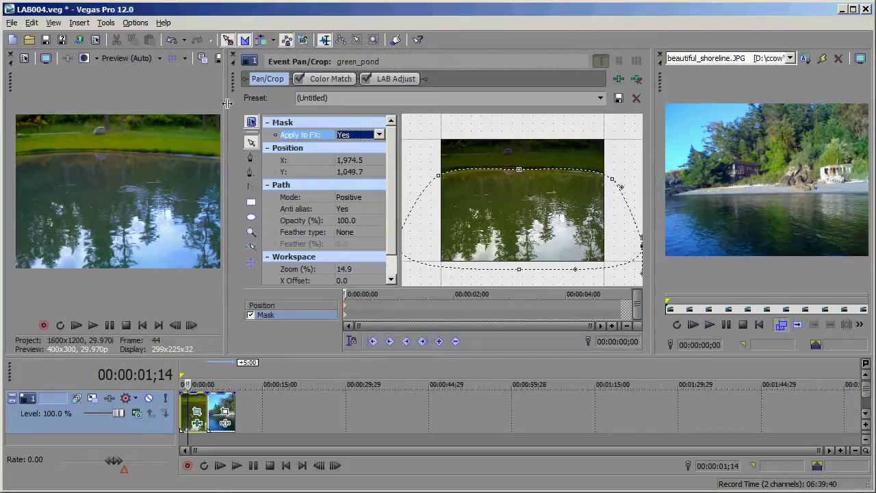
drag(227, 110, 532, 131)
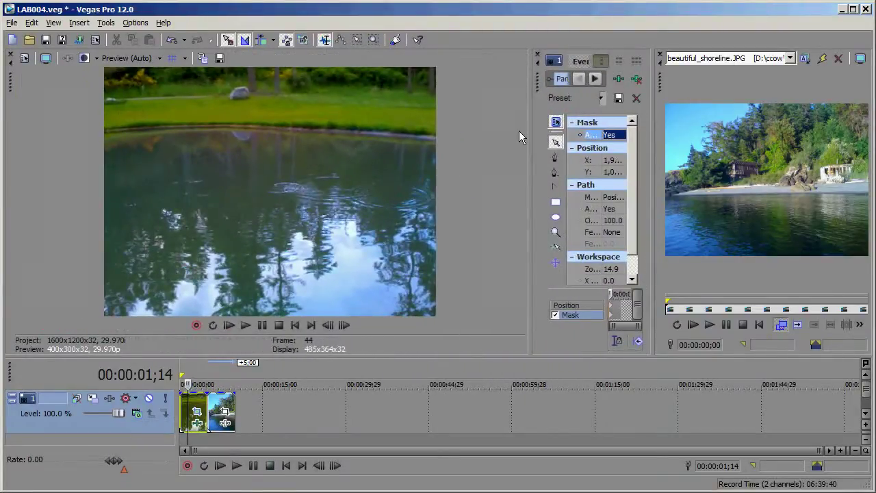
click(618, 136)
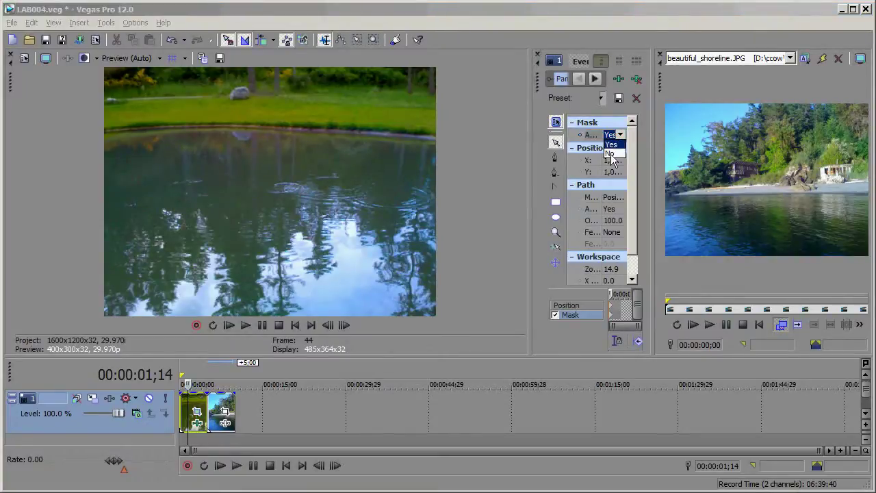
click(611, 155)
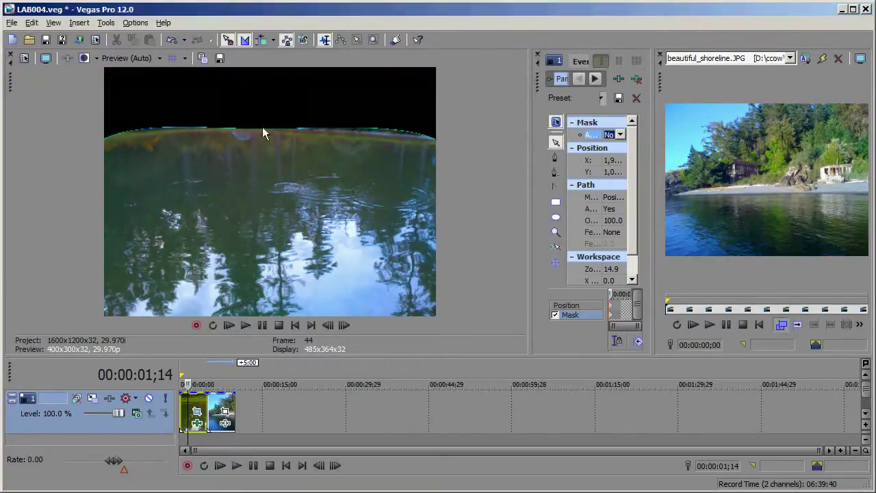
click(618, 135)
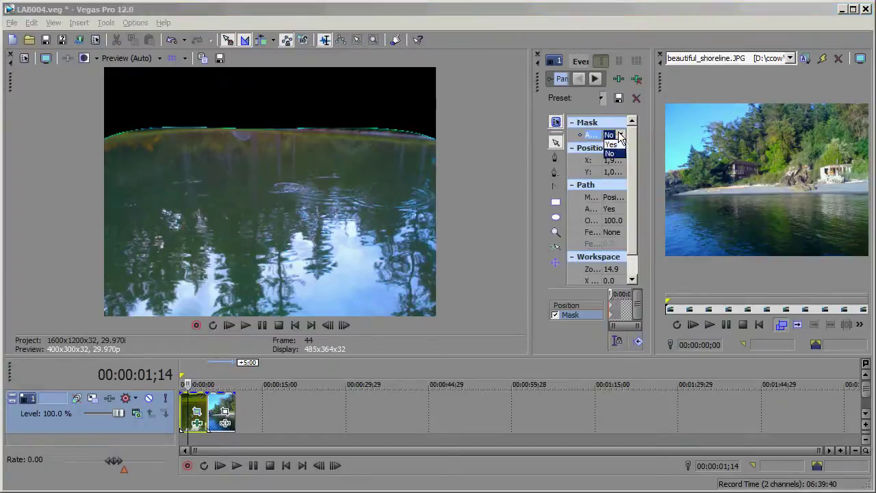
click(612, 147)
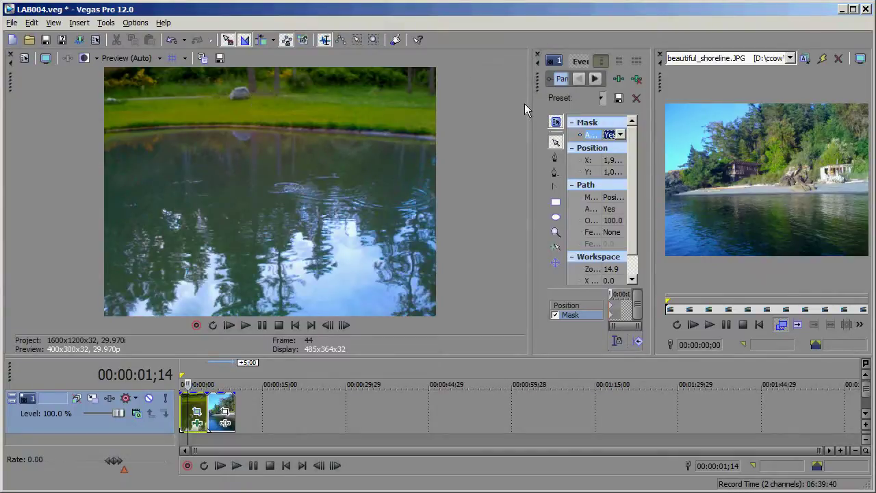
- In LAB Adjust, reset Channel b and lower it to -0.184 to tint the water bluer
drag(531, 84, 323, 98)
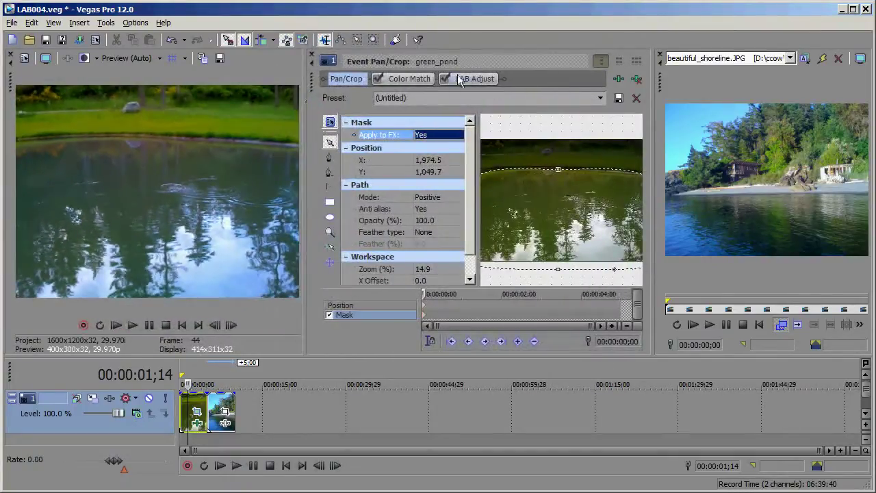
click(462, 79)
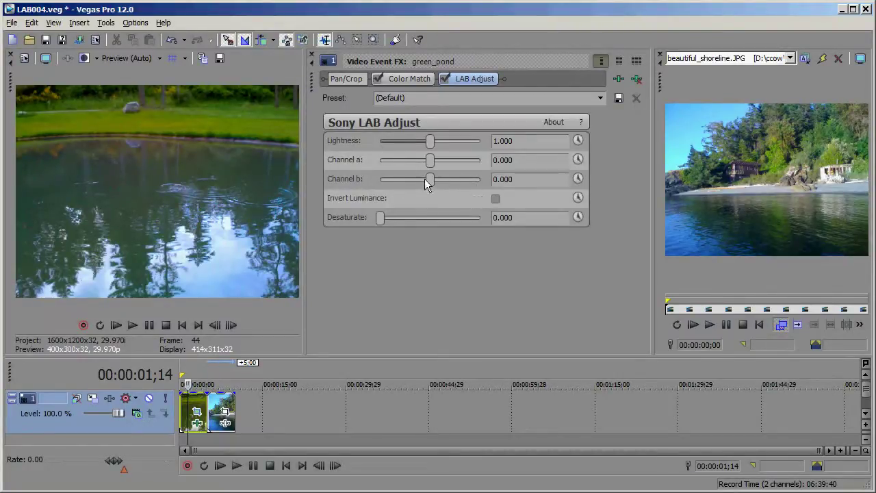
drag(425, 180, 463, 180)
click(661, 55)
drag(307, 127, 501, 135)
click(662, 179)
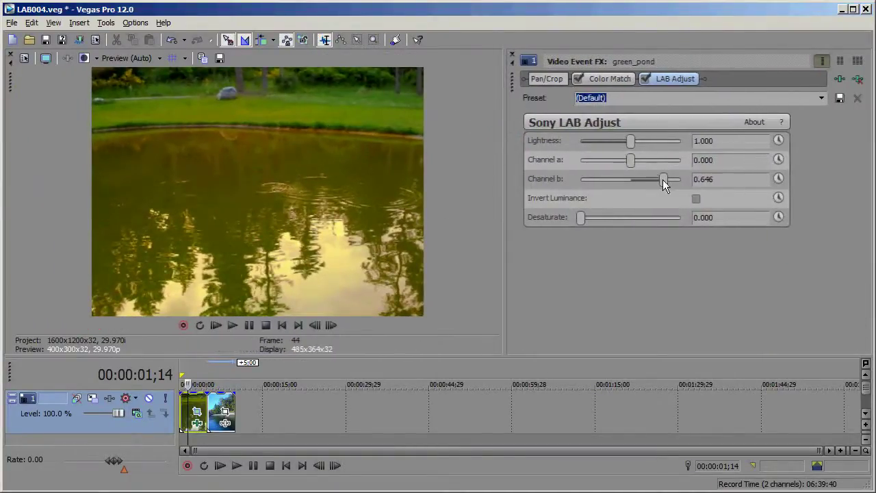
double_click(663, 179)
mouse_move(631, 180)
mouse_down()
mouse_move(607, 180)
mouse_move(623, 180)
mouse_up()
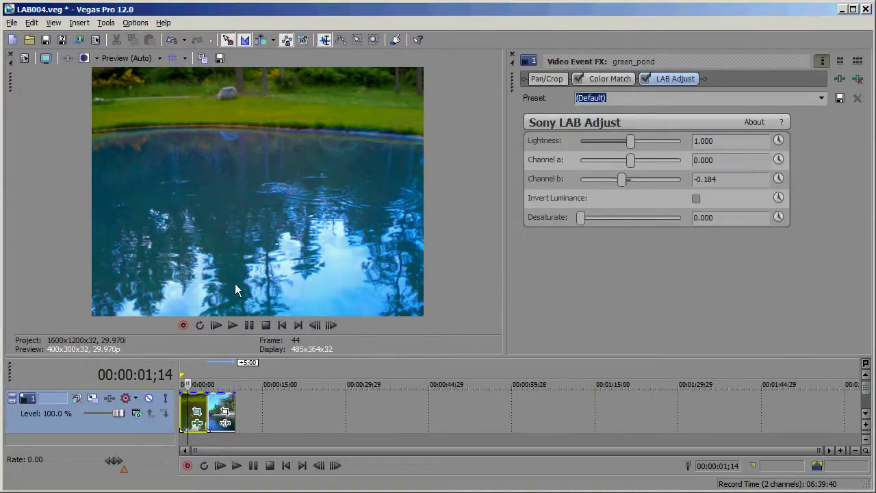